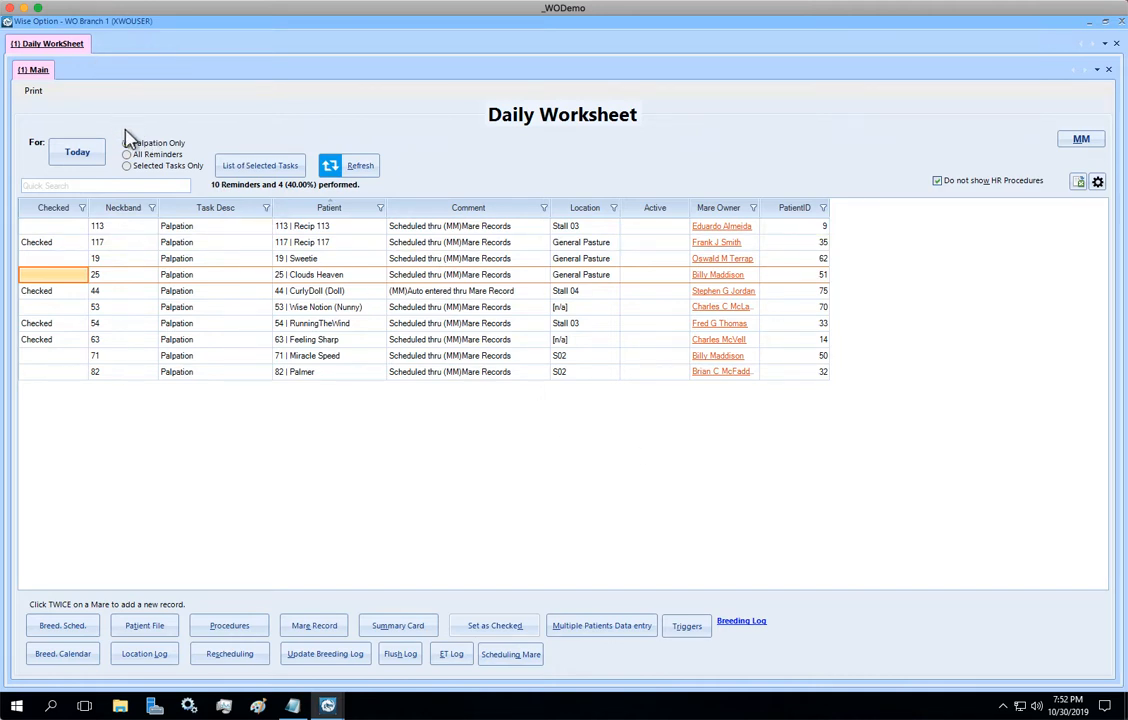
Show all reminders on the Daily Worksheet and open Multiple Data Entry for procedures in a new tab.
left_click(145, 156)
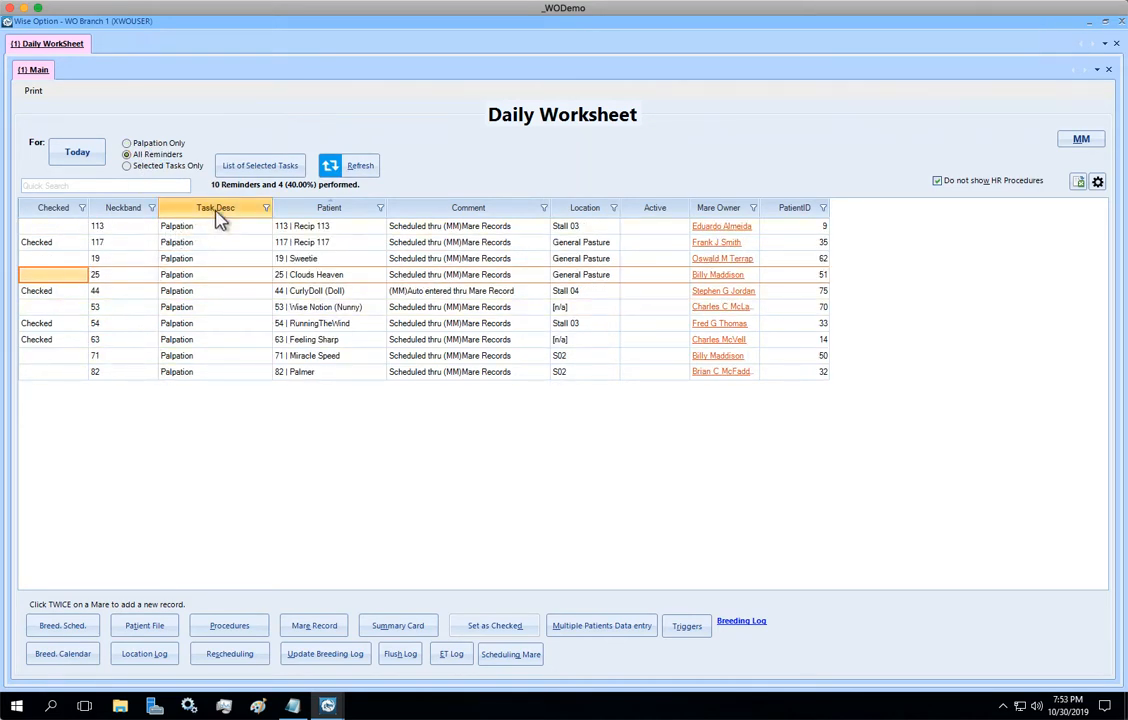
right_click(70, 47)
mouse_move(114, 108)
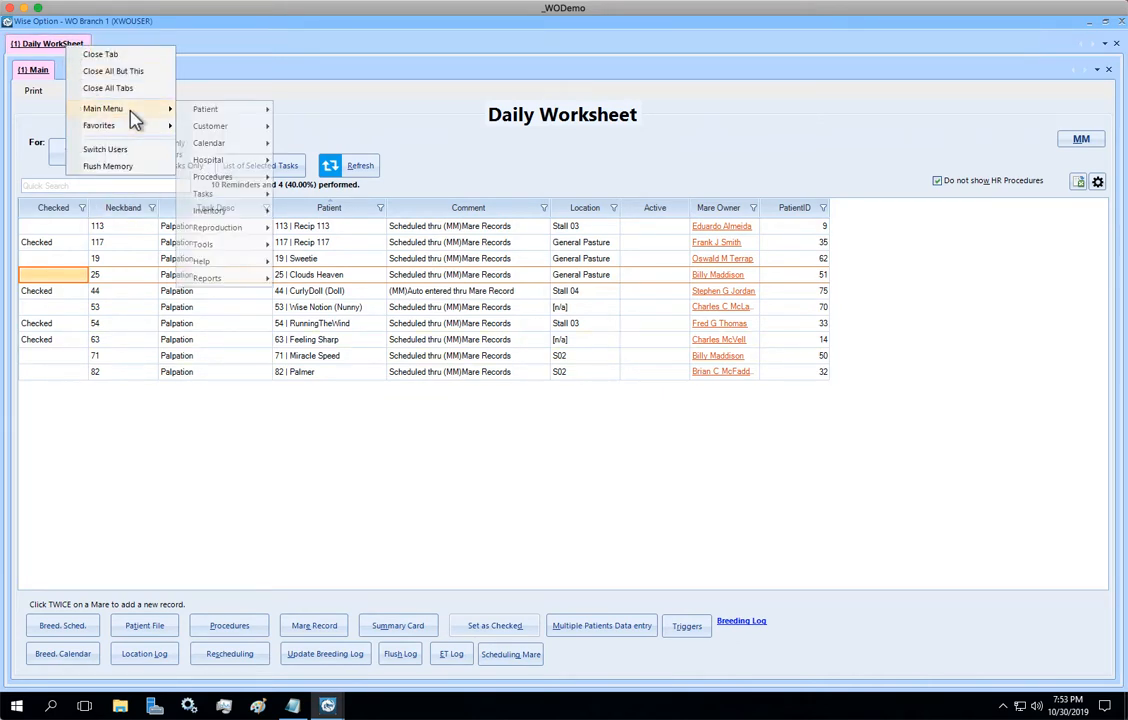
mouse_move(258, 182)
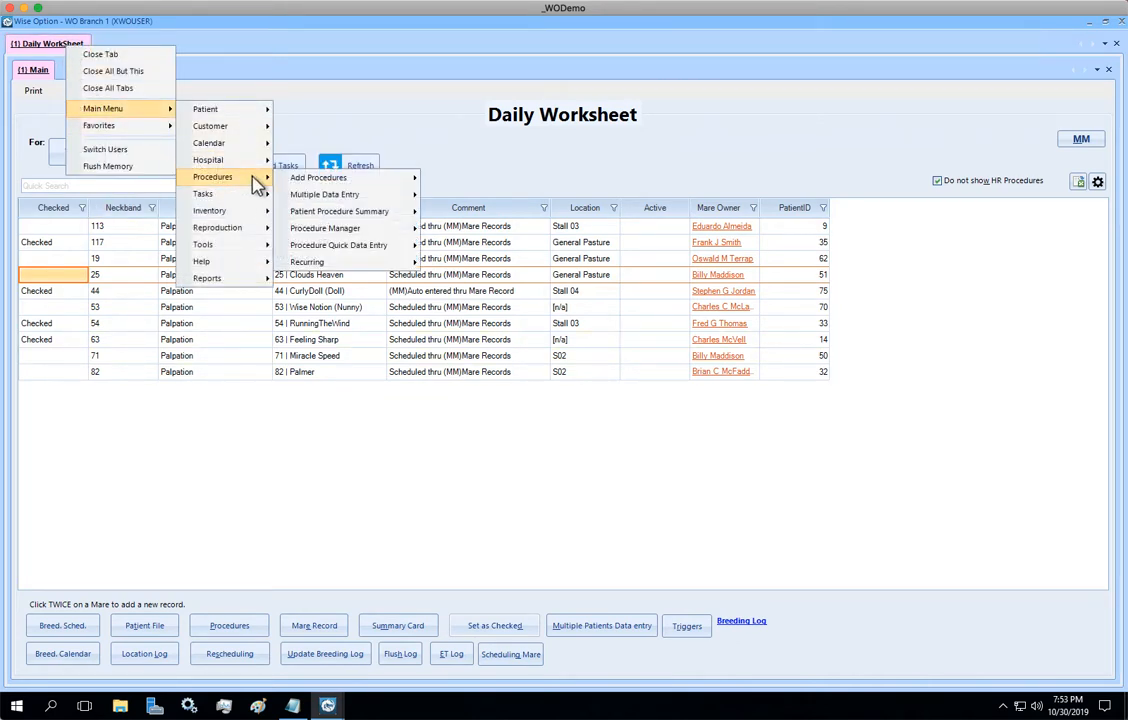
mouse_move(364, 200)
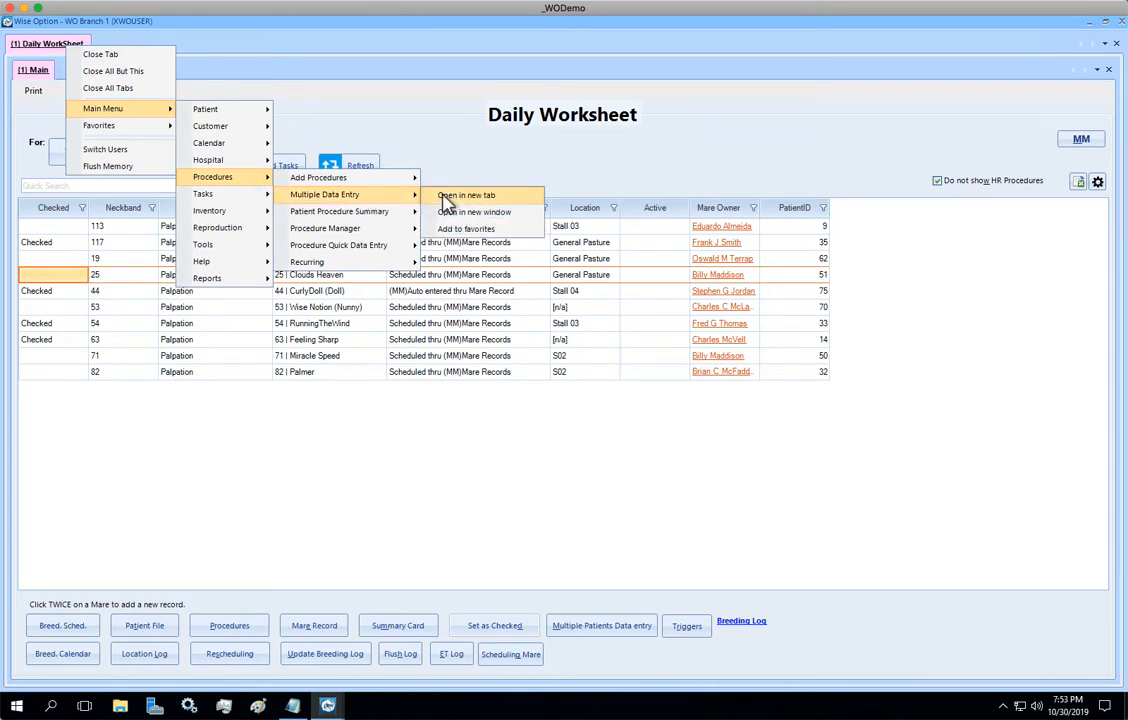
left_click(447, 197)
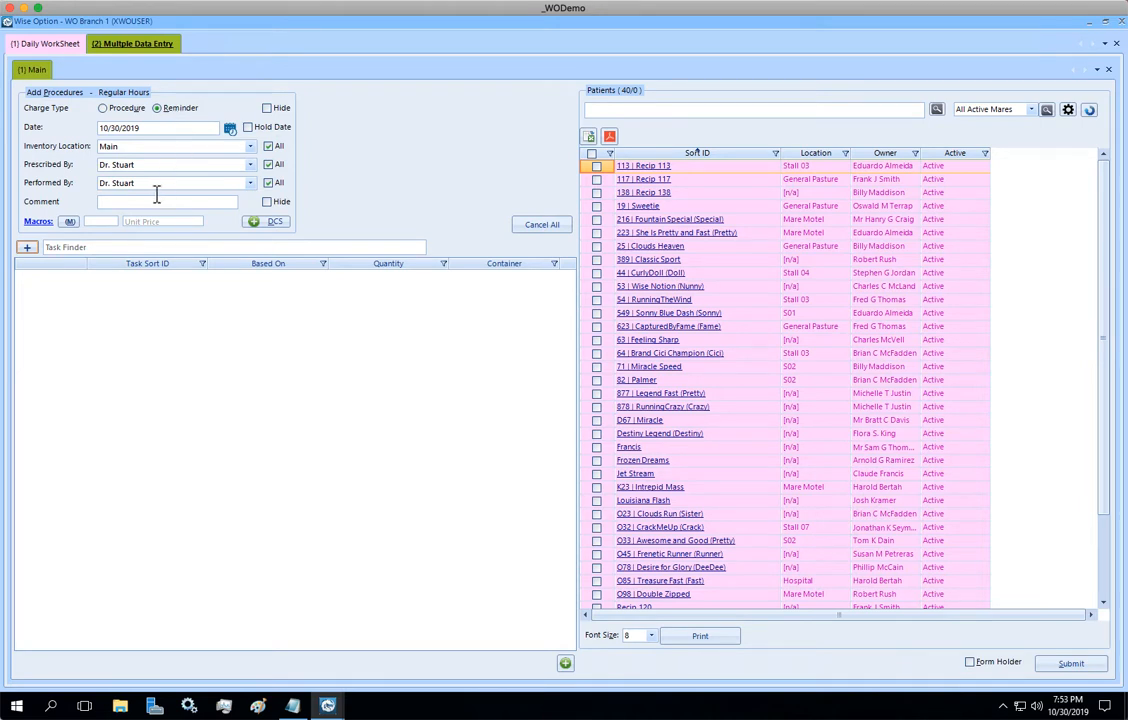
Add the Deworm task to the reminder entry with a quantity of 1 ml based on the base unit.
left_click(105, 249)
type("dewo")
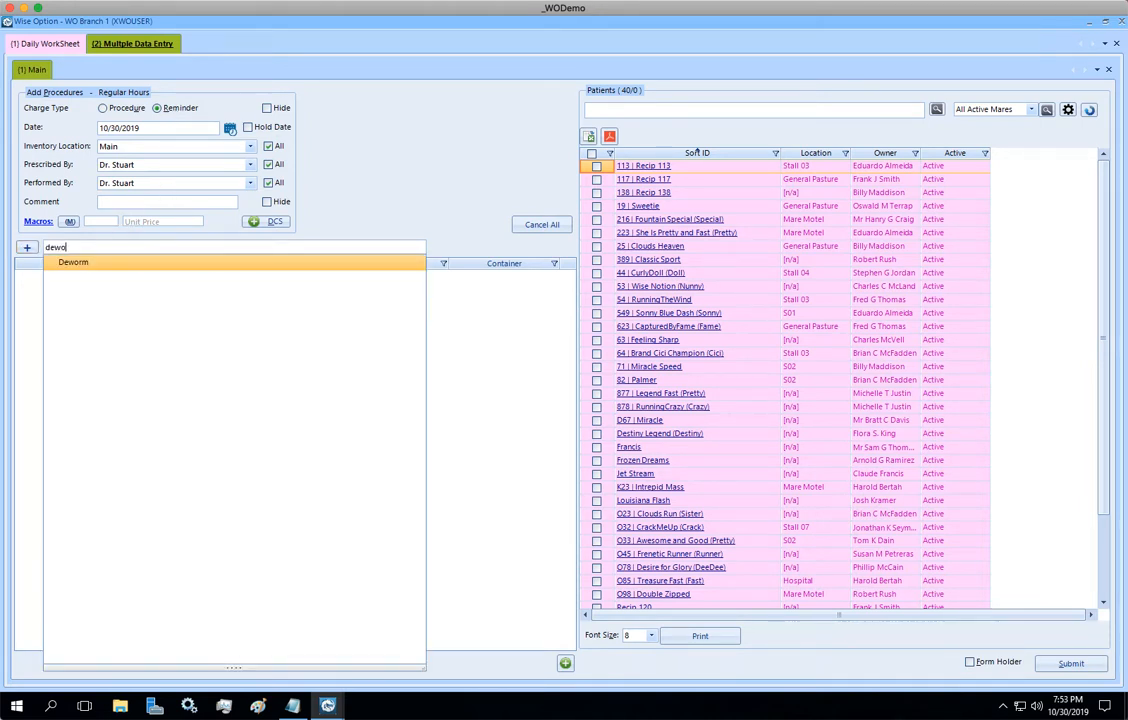
left_click(110, 266)
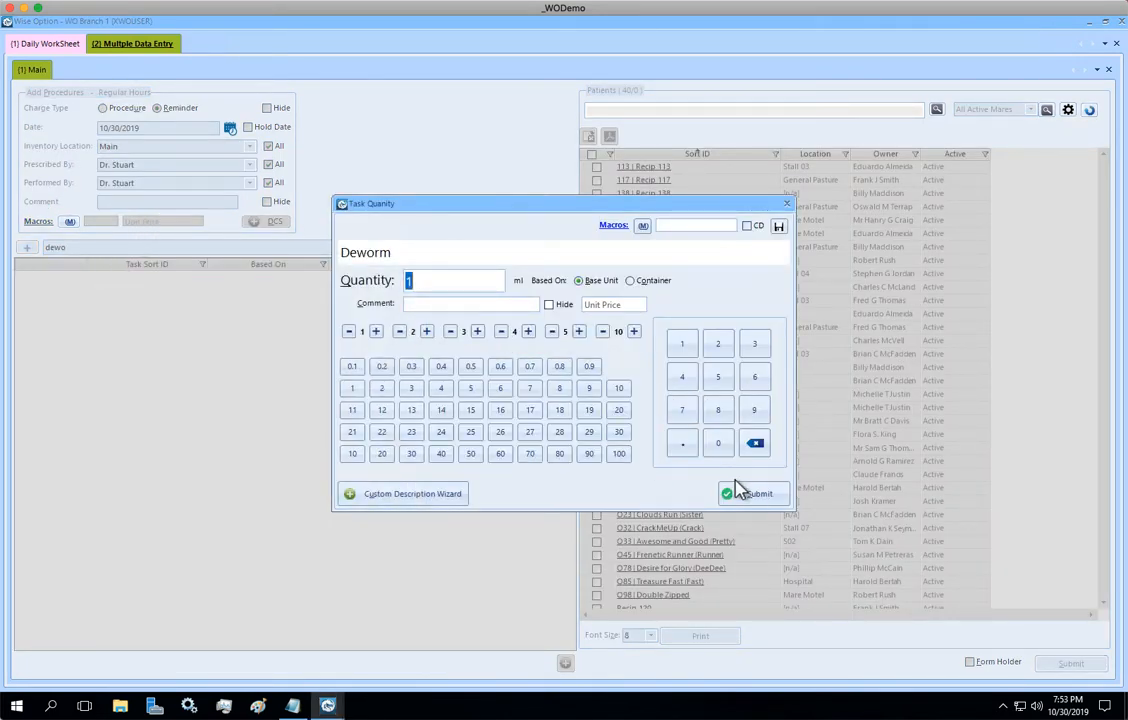
left_click(753, 494)
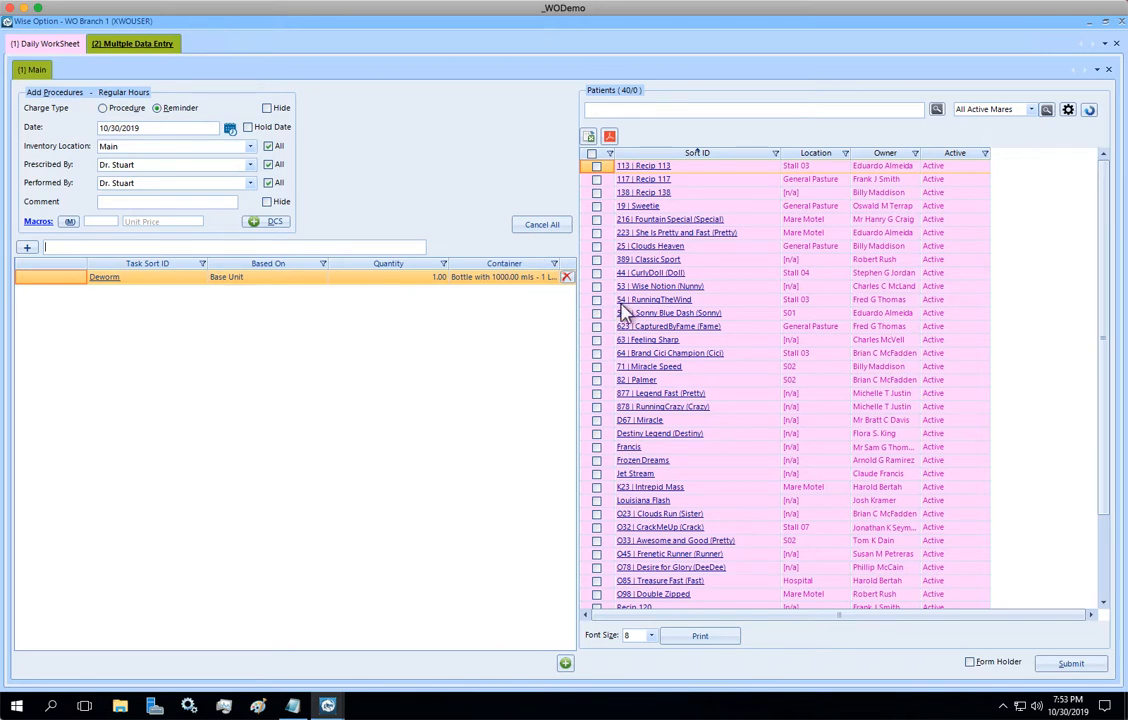
Submit the Deworm reminder for mares 117, 138, 223, 389, 44, 53 and 54, and refresh the Daily Worksheet.
left_click(596, 179)
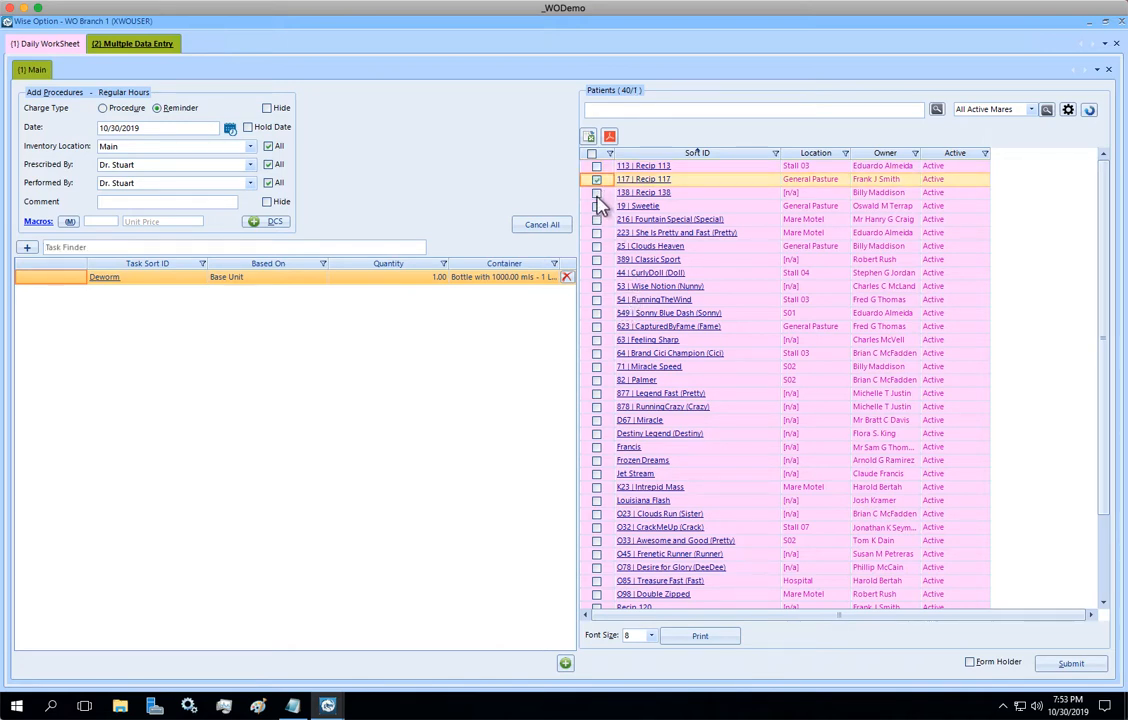
left_click(596, 192)
left_click(596, 232)
left_click(596, 259)
left_click(596, 272)
left_click(596, 286)
left_click(596, 299)
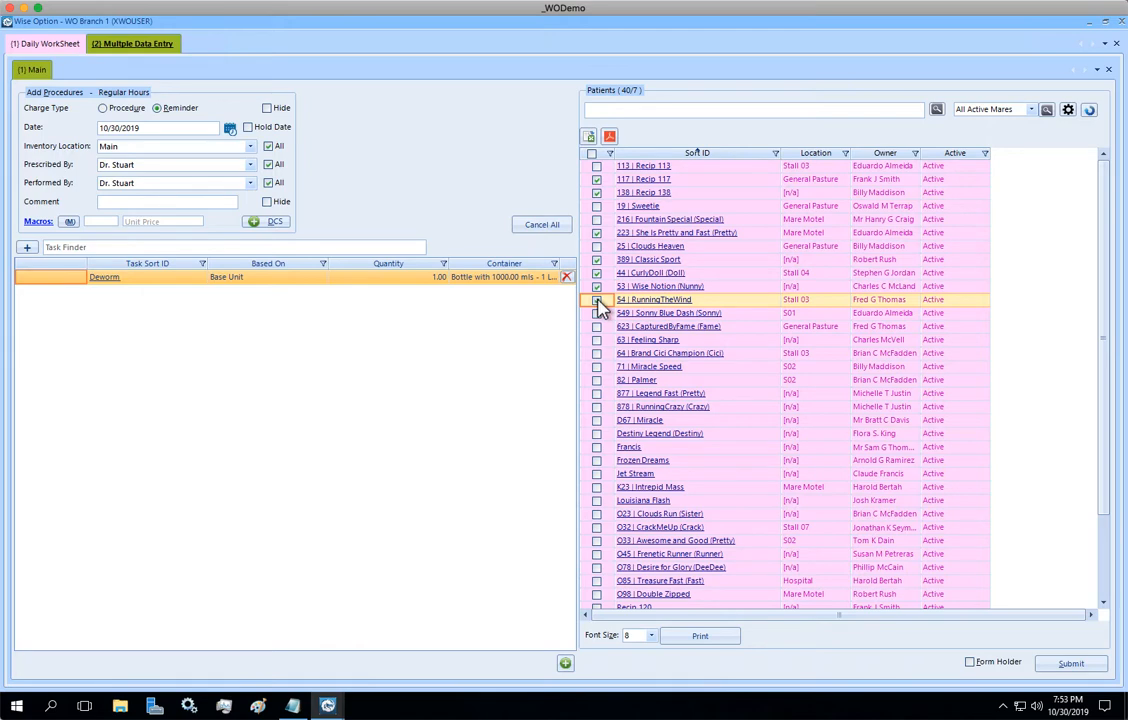
left_click(1077, 663)
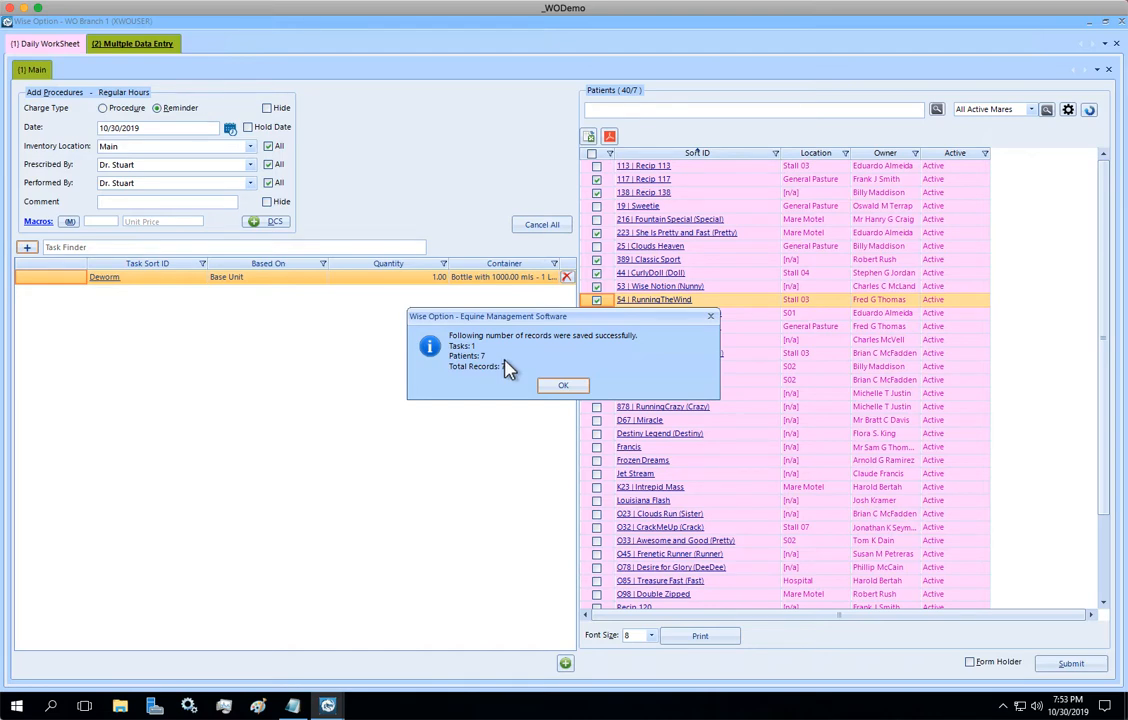
left_click(561, 385)
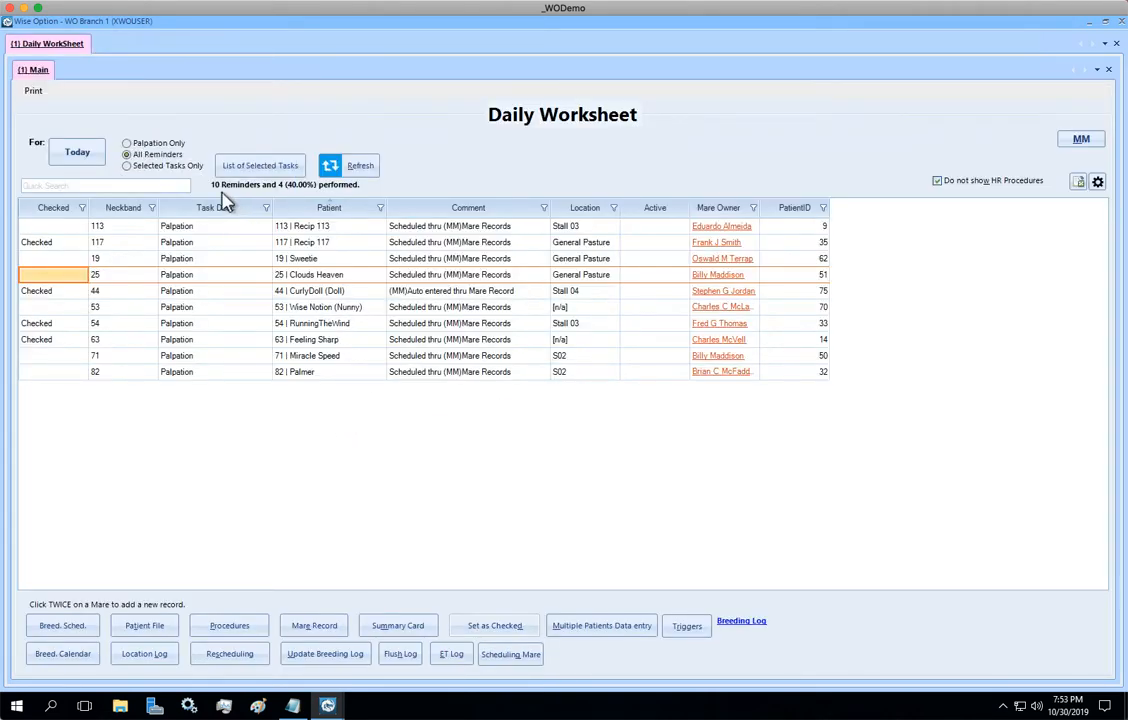
left_click(364, 167)
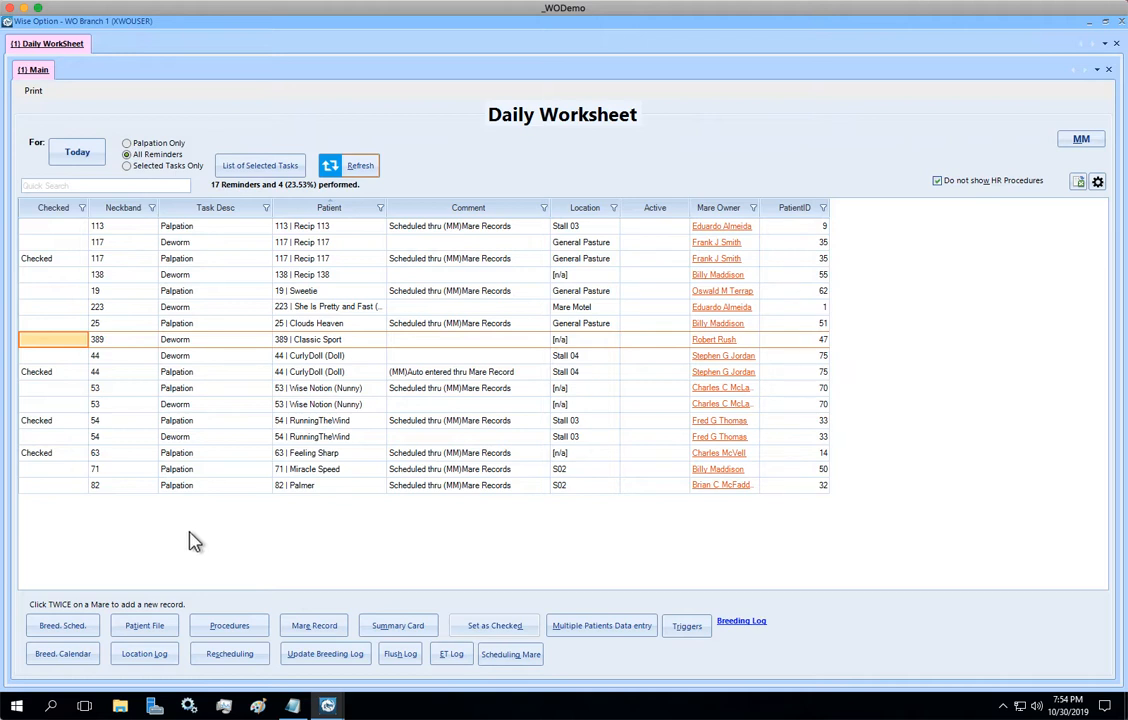
Open the procedures and reminders of 117 | Recip 117 from its Deworm row and set the 10/30/2019 Deworm reminder as done.
left_click(212, 246)
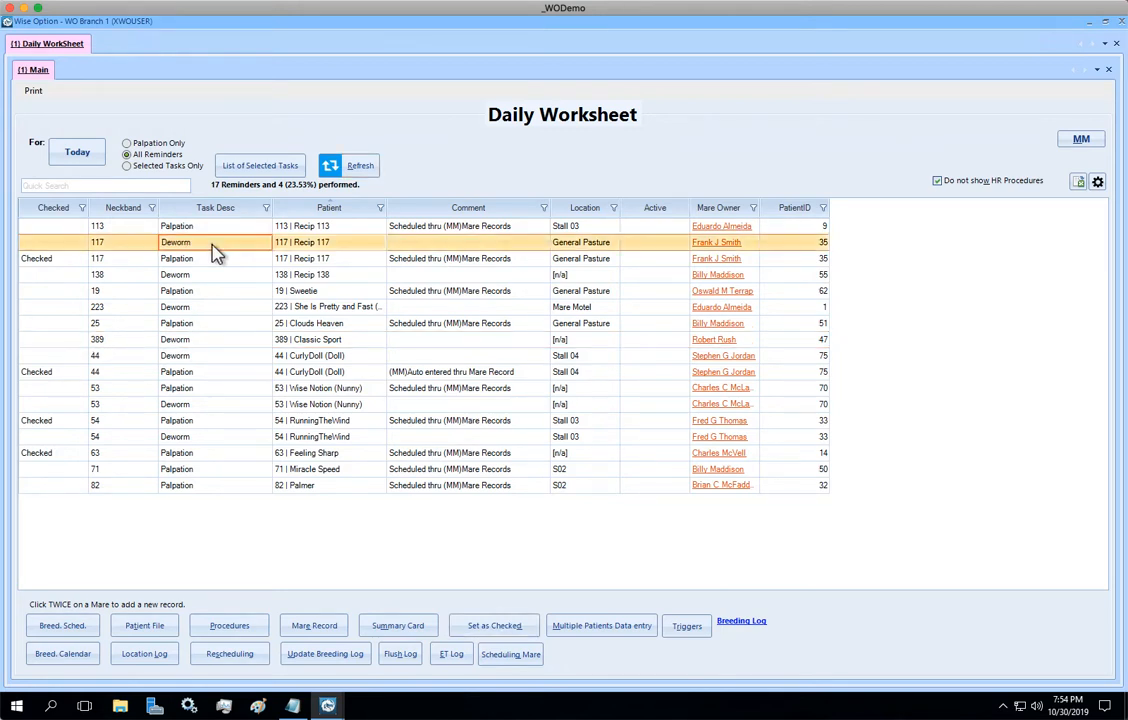
left_click(212, 248)
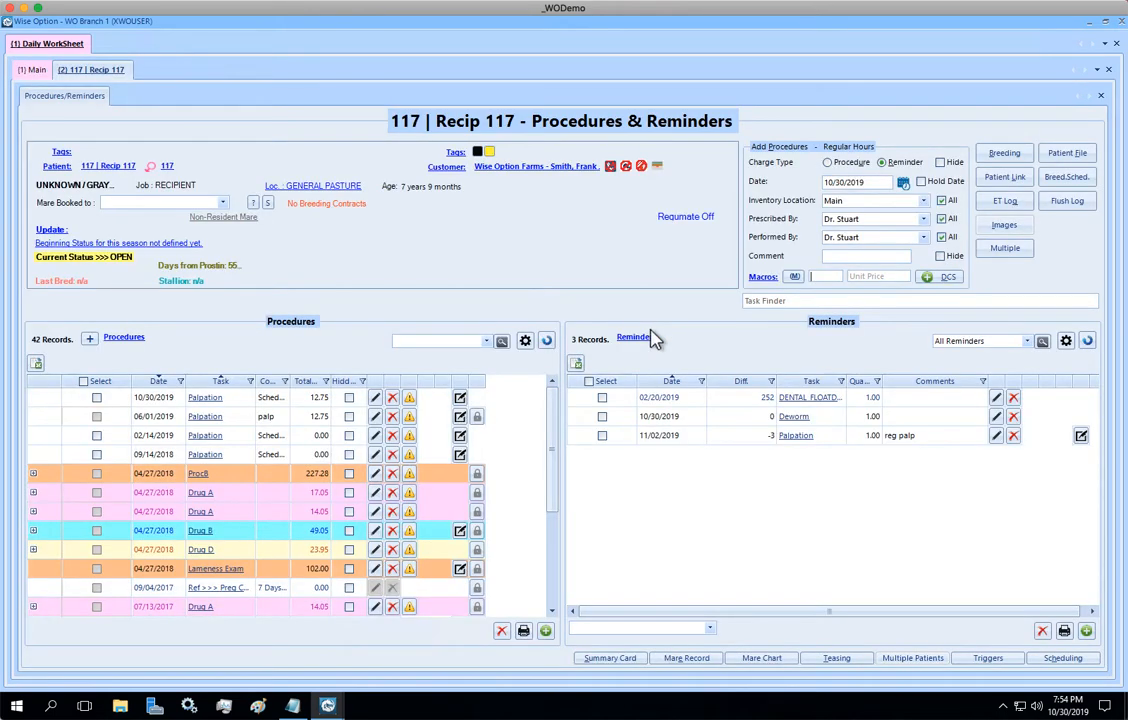
left_click(755, 425)
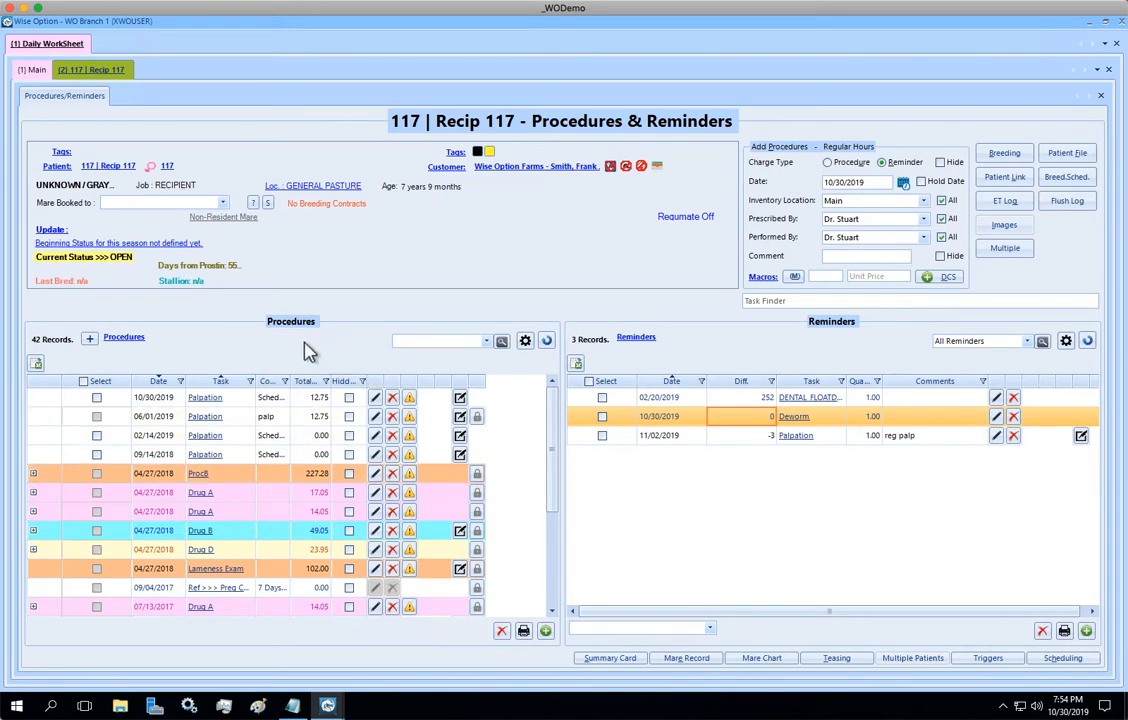
right_click(737, 427)
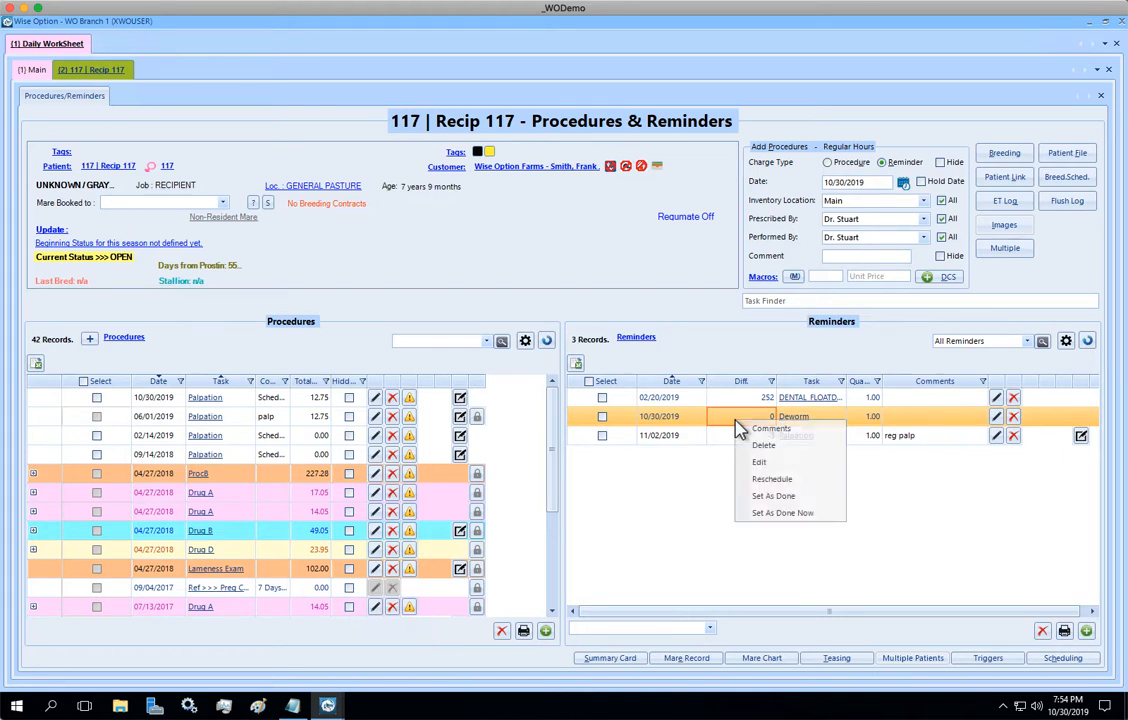
left_click(782, 500)
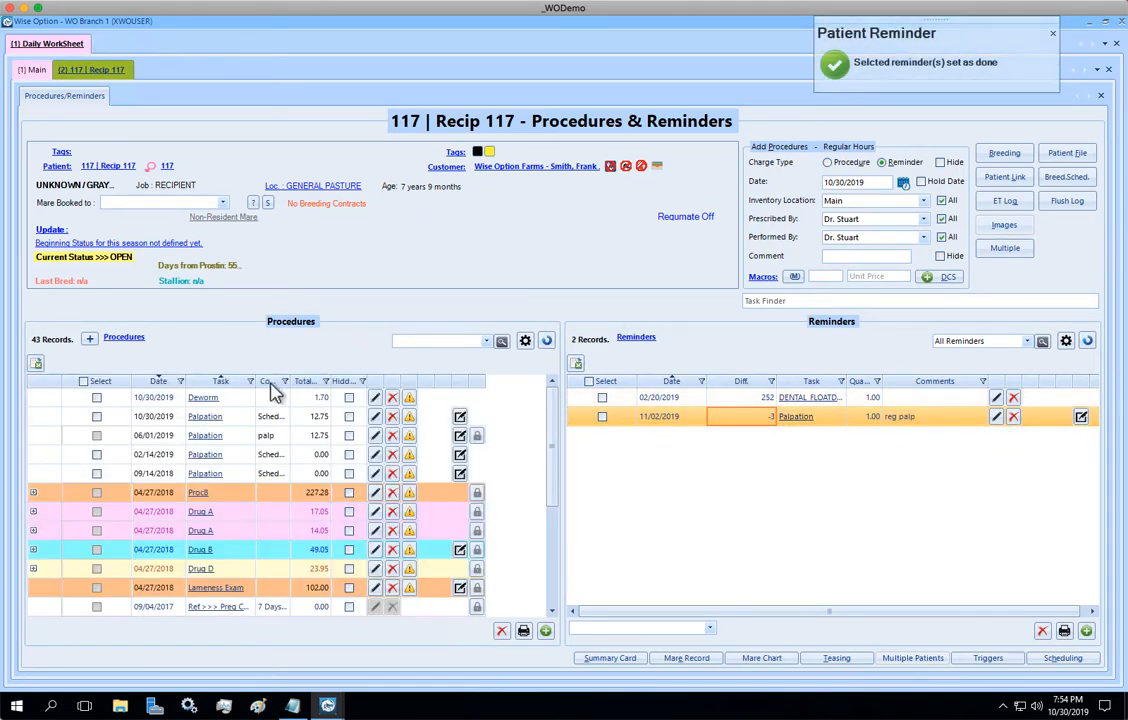
Select Recip 117's new Deworm procedure, close the mare's record and refresh the Daily Worksheet.
left_click(282, 400)
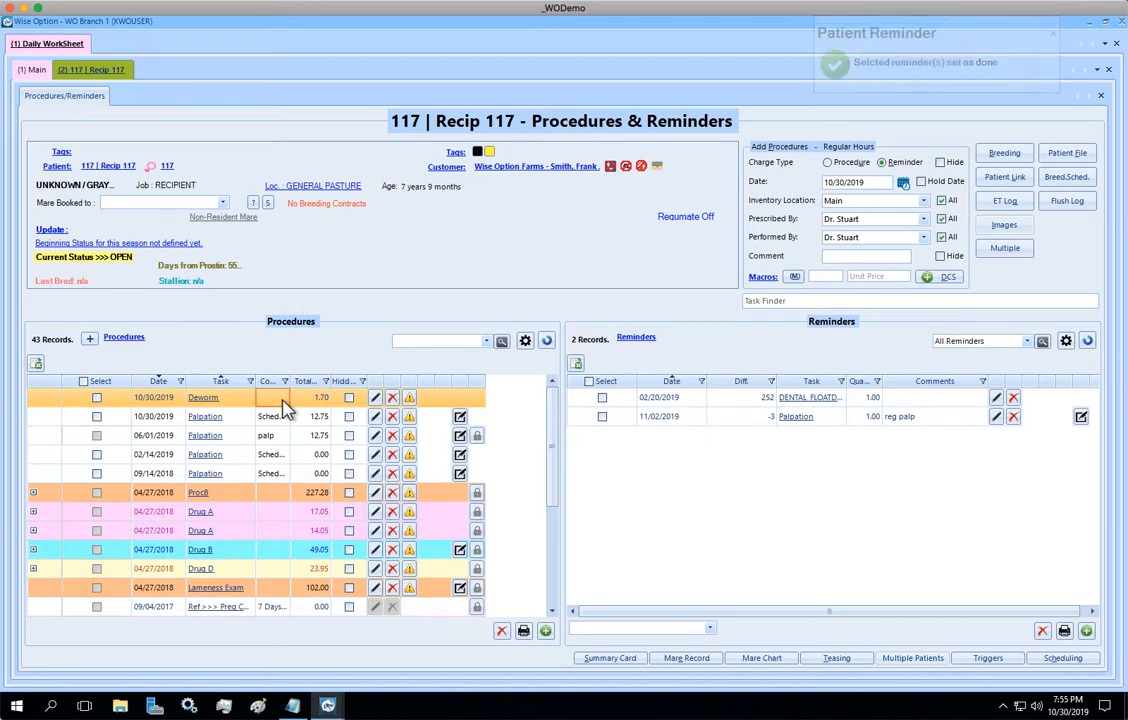
left_click(1107, 70)
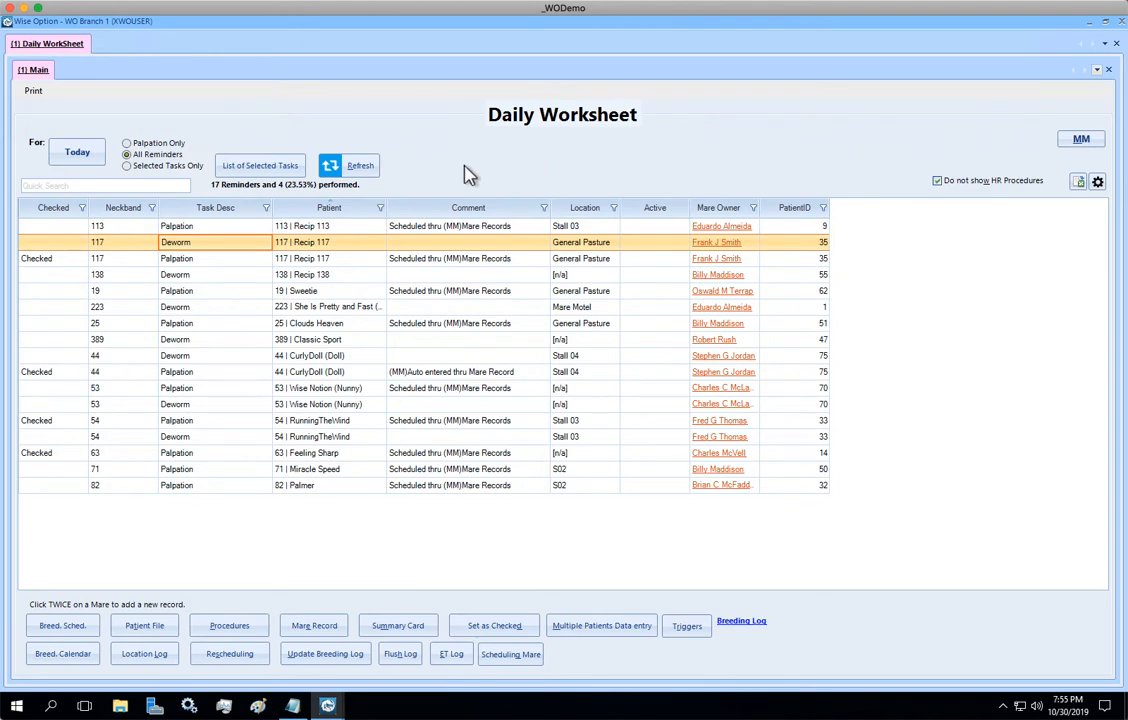
left_click(362, 167)
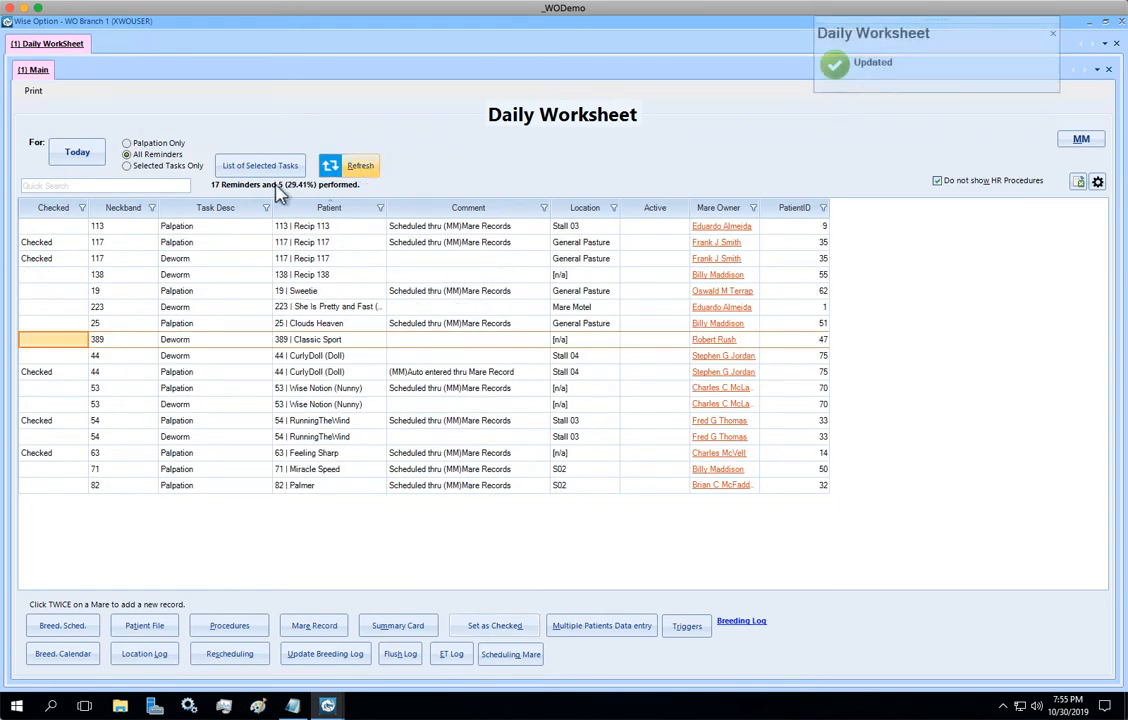
left_click(180, 260)
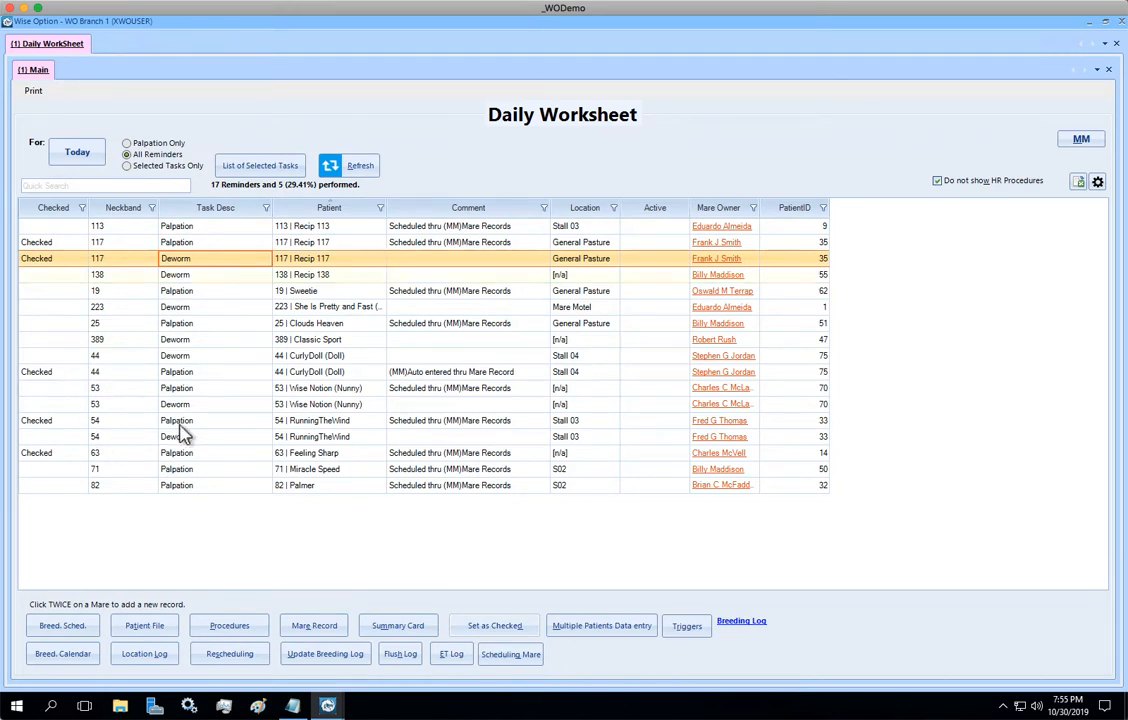
Set the Deworm reminder of 53 | Wise Notion (Nunny) as checked, using the Main inventory location.
left_click(233, 405)
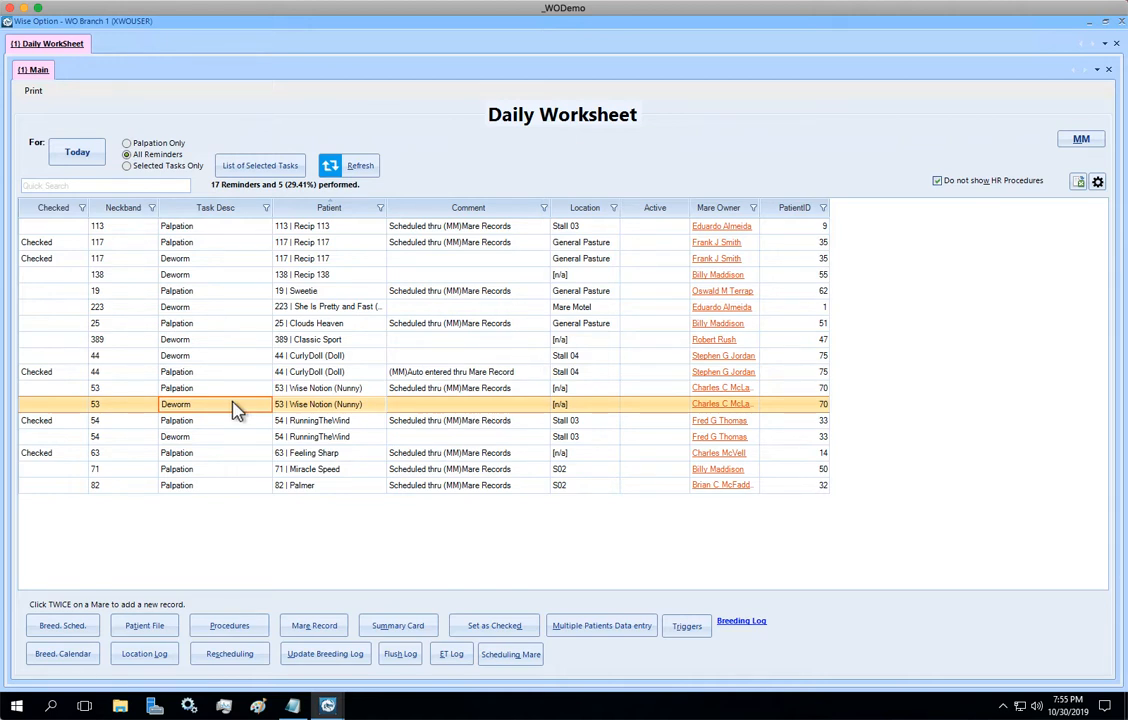
right_click(233, 408)
left_click(213, 413)
left_click(533, 628)
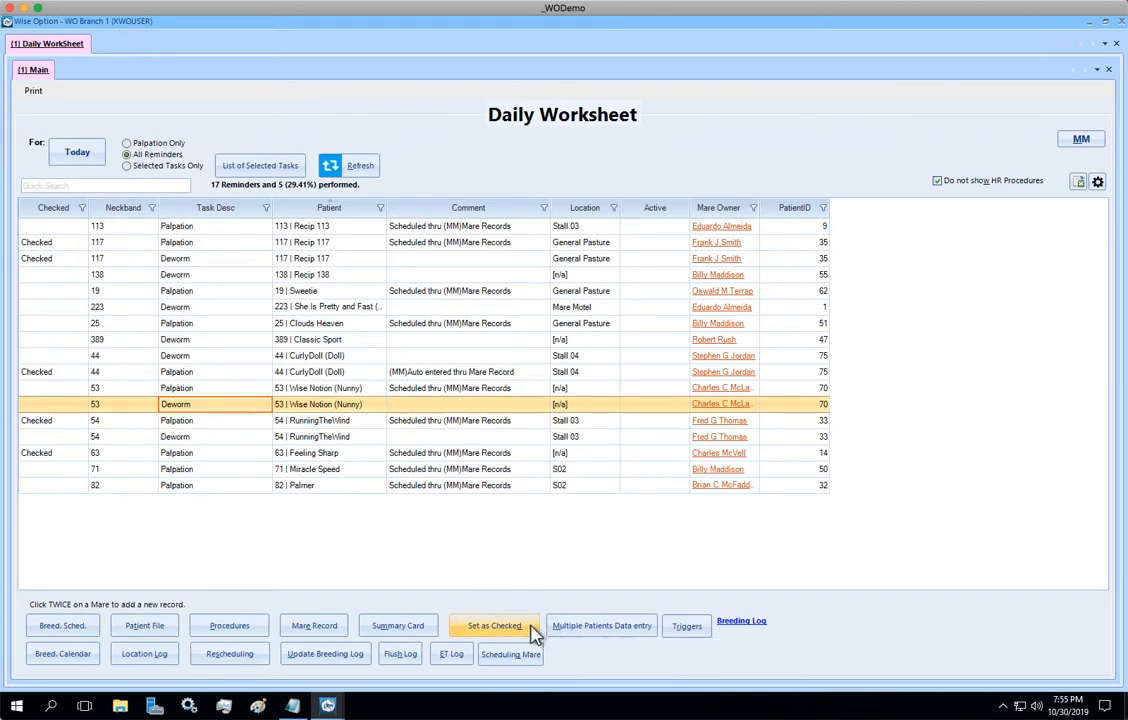
left_click(550, 382)
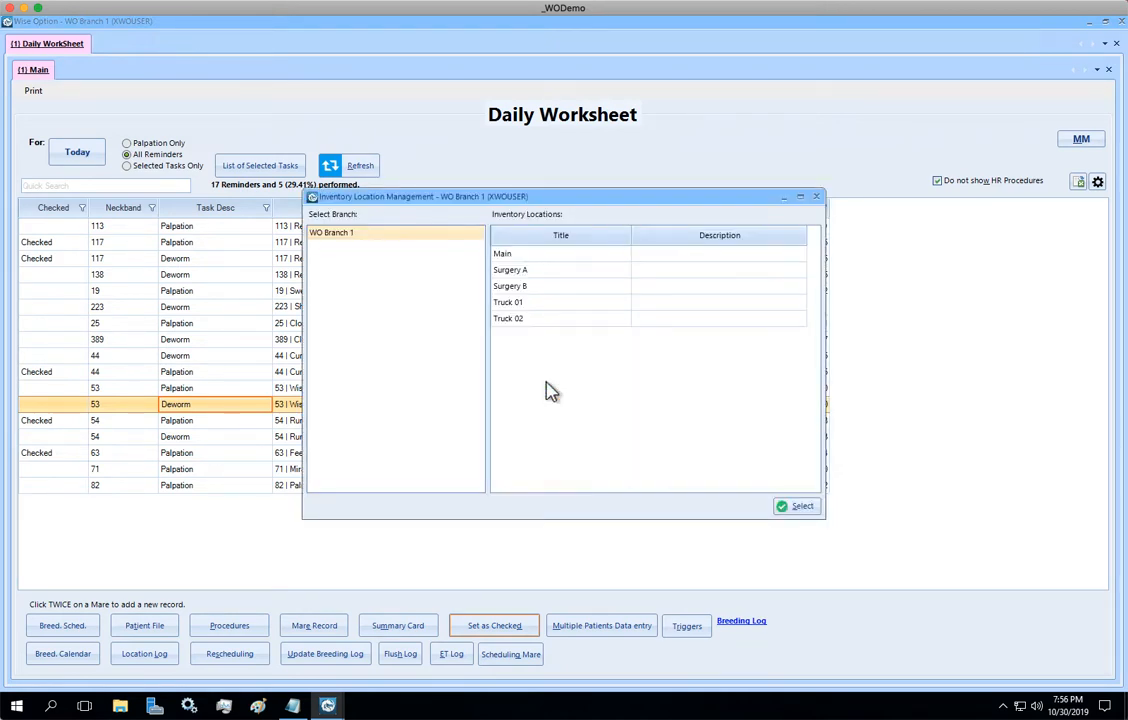
left_click(530, 255)
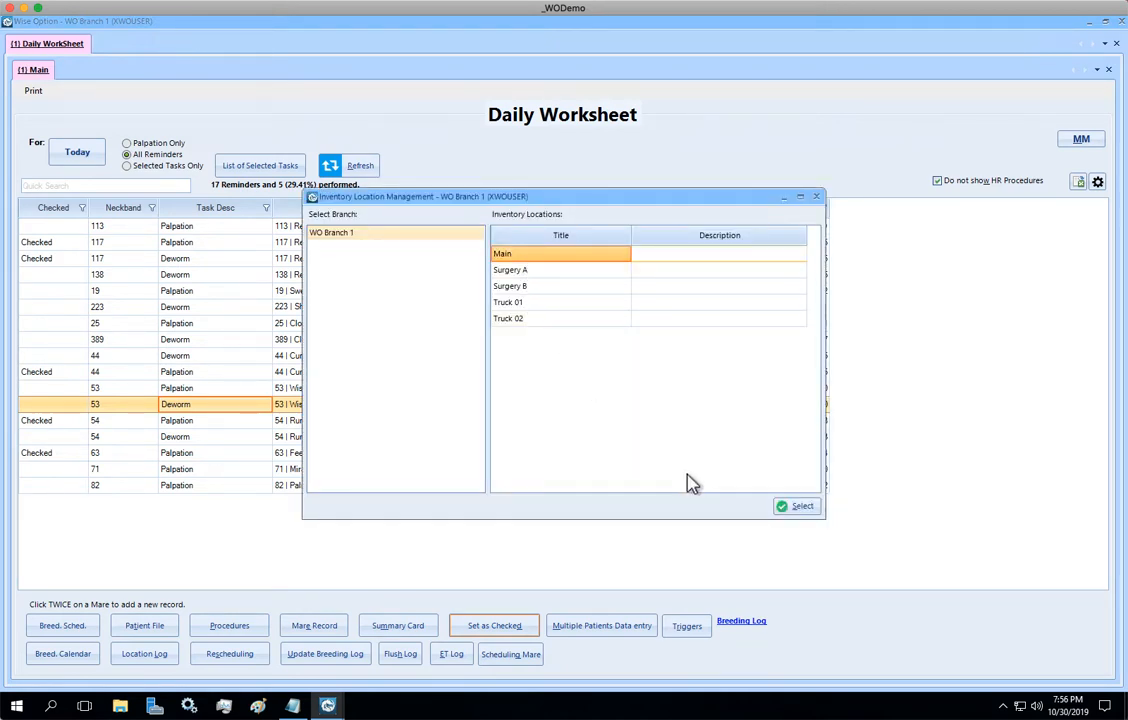
left_click(805, 507)
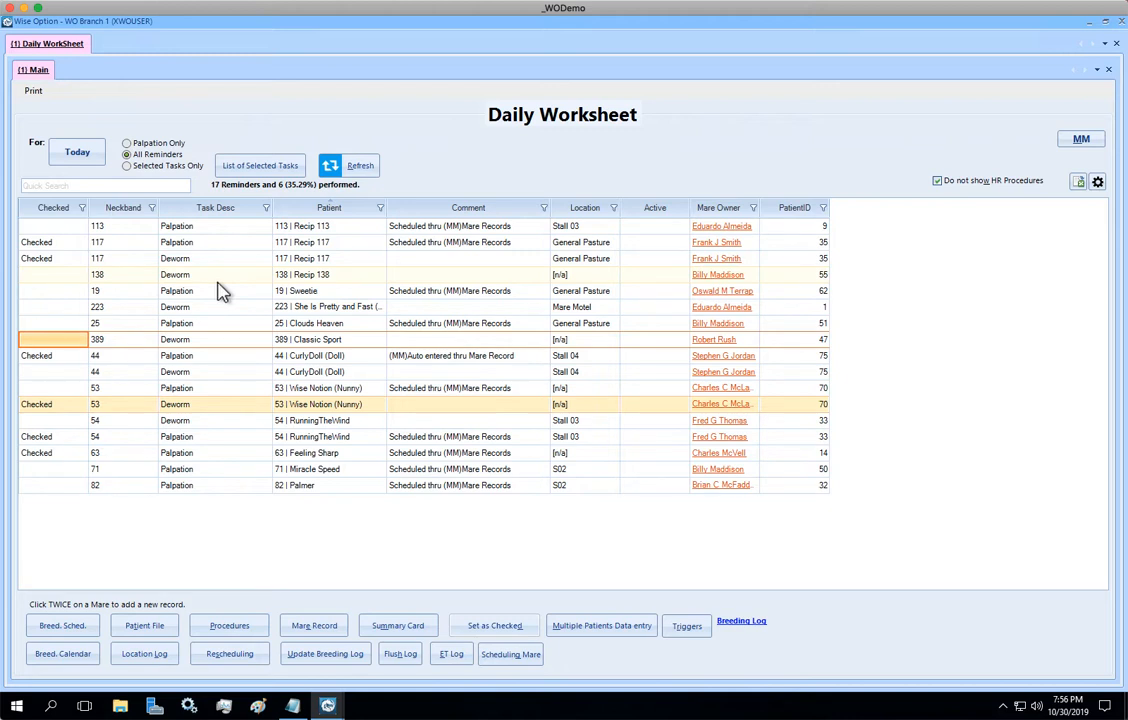
left_click(305, 242)
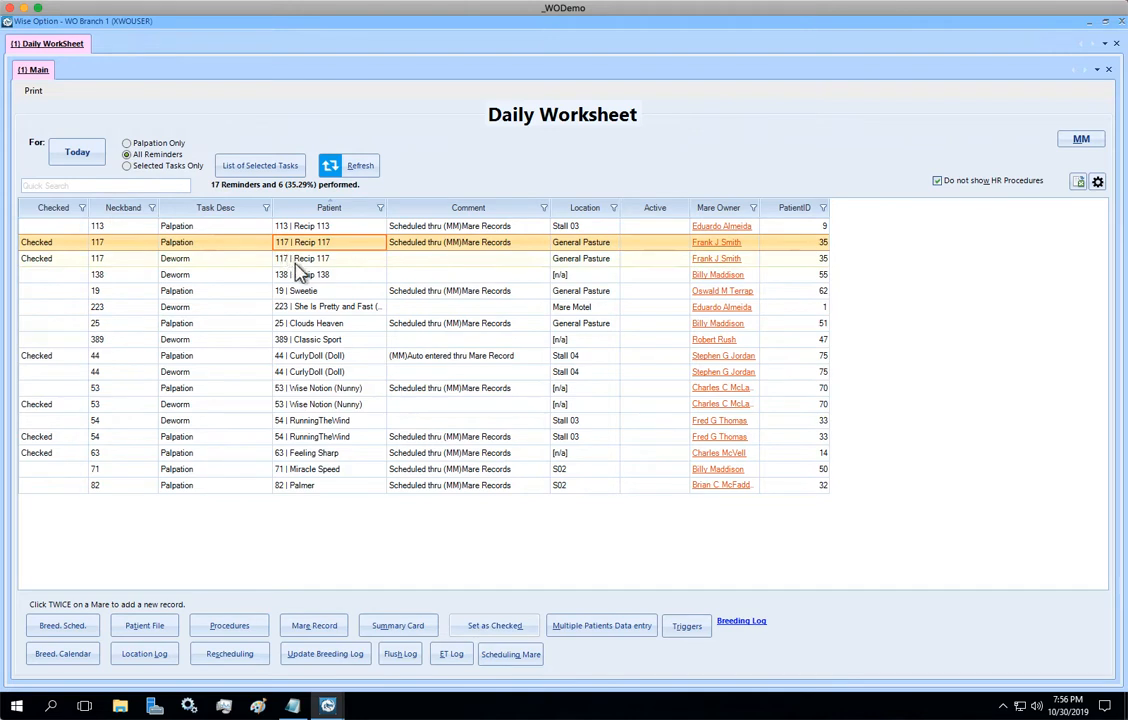
left_click(197, 263)
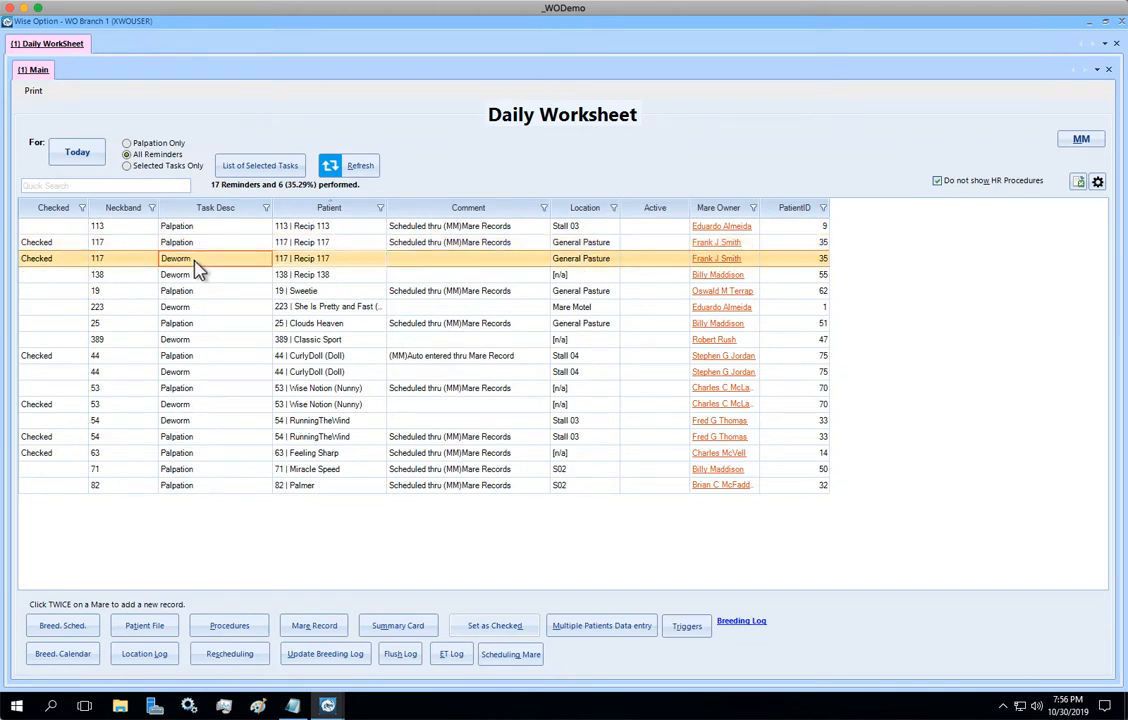